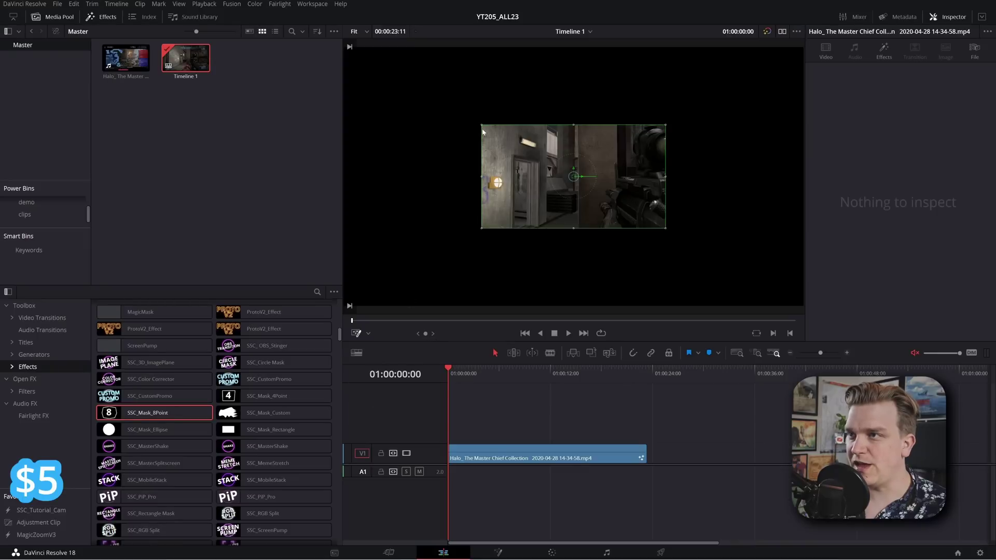
# - Skew the mask's top-left corner up and to the left
pyautogui.moveTo(482, 132); pyautogui.dragTo(459, 108)
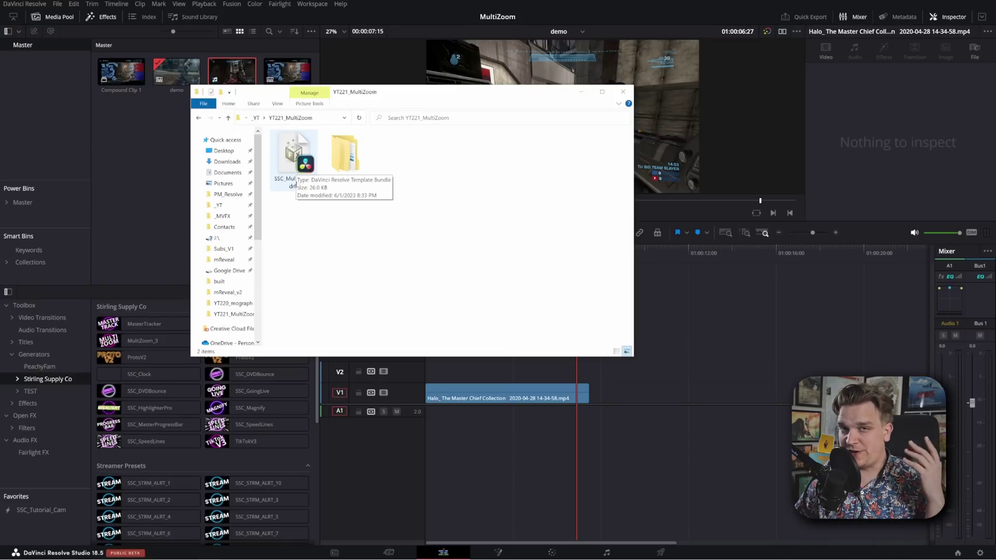
# - Install the SSC_MultiZoom.drfx bundle and place MultiZoom_2 on V2 above the Halo clip
pyautogui.doubleClick(297, 185)
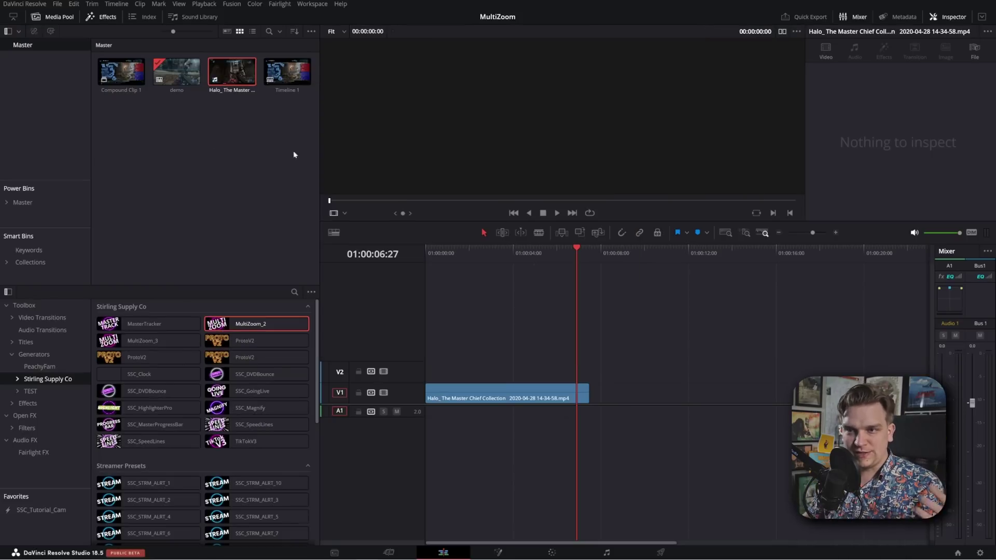
pyautogui.moveTo(465, 265); pyautogui.dragTo(446, 269)
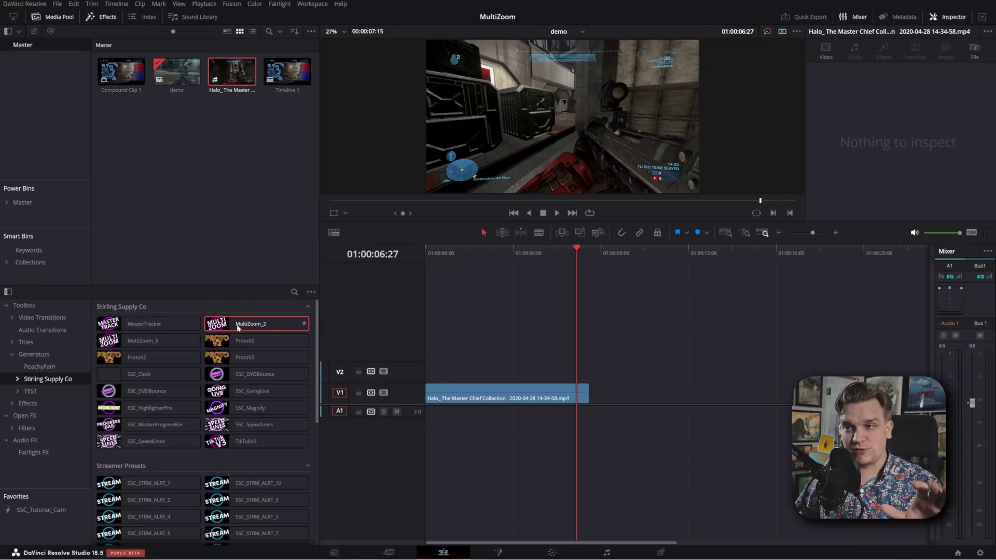
pyautogui.moveTo(451, 367); pyautogui.dragTo(434, 378)
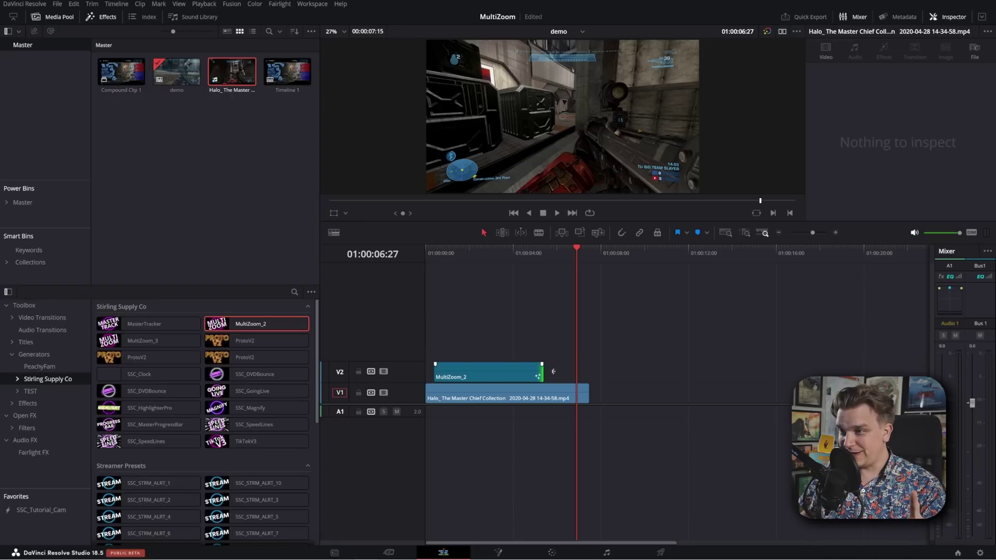
# - Drag MultiZoom_2's right end out to cover nearly all of the Halo clip
pyautogui.moveTo(538, 377); pyautogui.dragTo(582, 366)
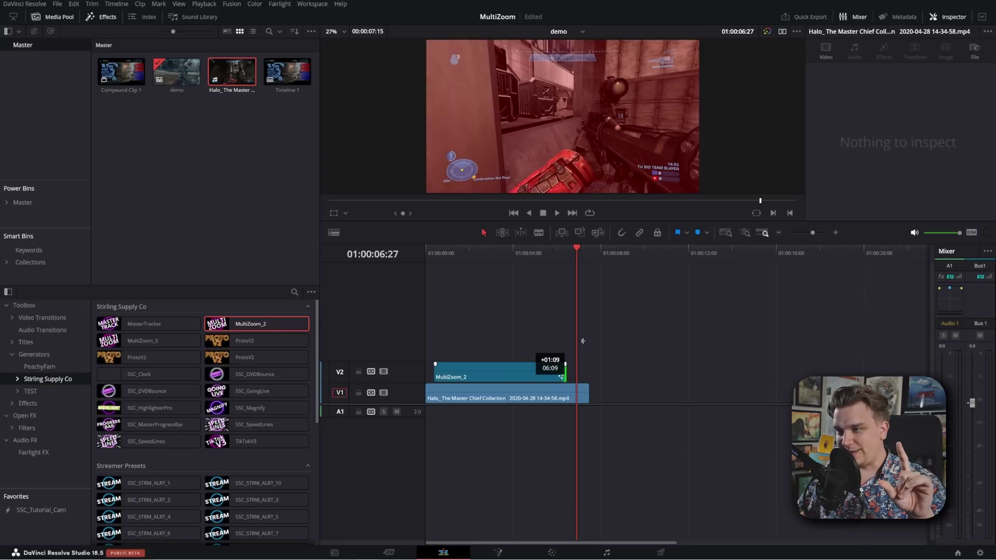
pyautogui.moveTo(562, 377); pyautogui.dragTo(567, 377)
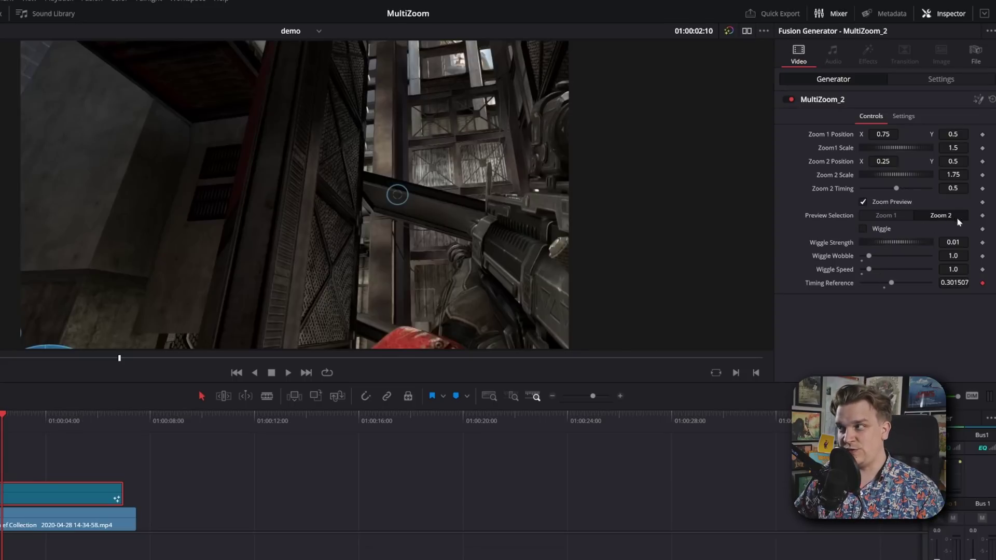
# - Preview Zoom 1 and slide its horizontal position to about 0.605
pyautogui.click(884, 215)
pyautogui.click(883, 133)
pyautogui.write('0.398')
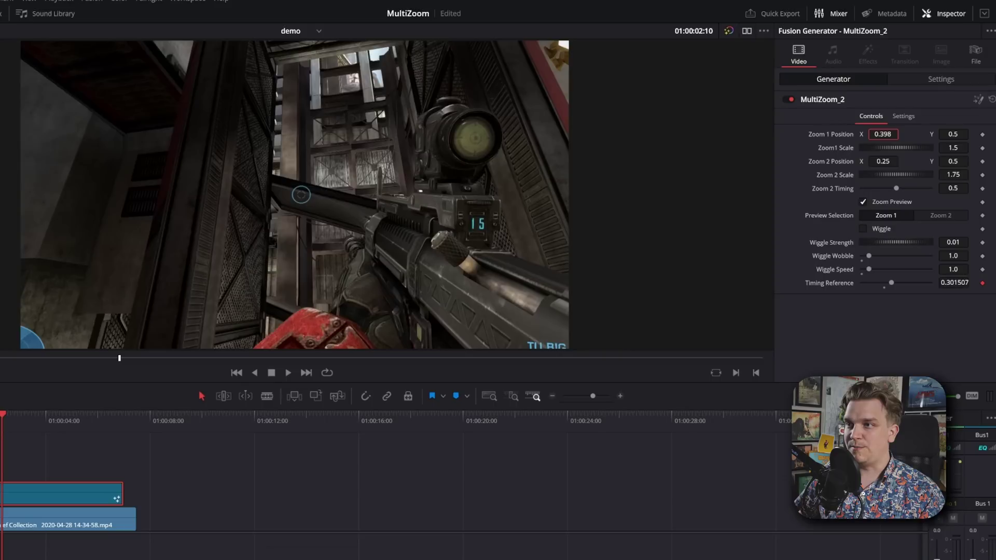
pyautogui.moveTo(883, 134); pyautogui.dragTo(962, 134)
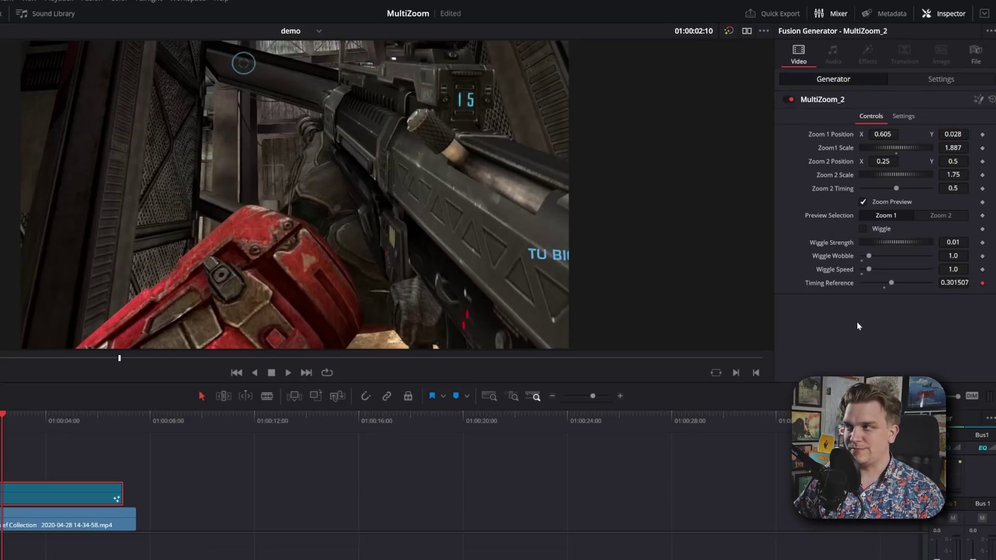
# - Set Zoom 2's position to X 0.027, Y 0.816, then preview Zoom 1 again
pyautogui.click(943, 216)
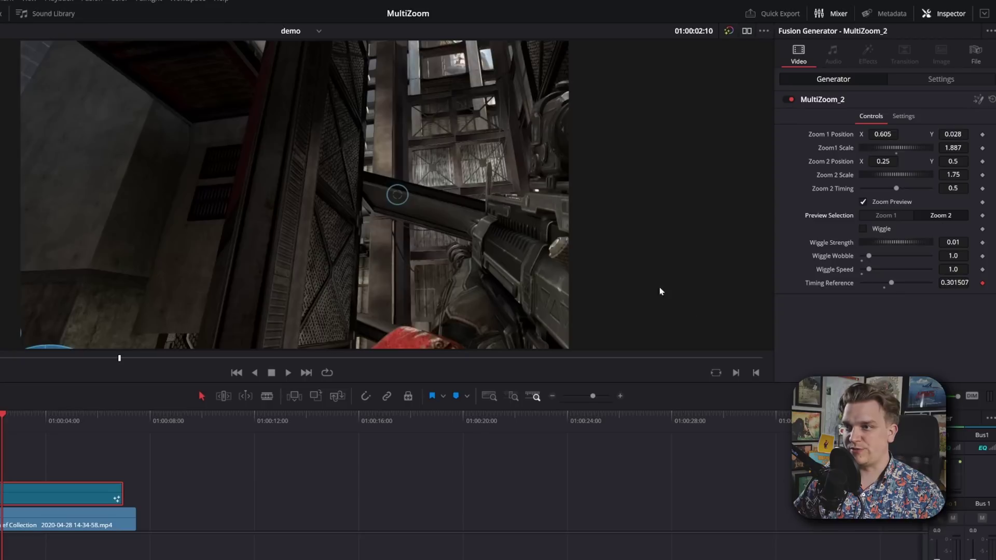
pyautogui.moveTo(398, 195); pyautogui.dragTo(446, 151)
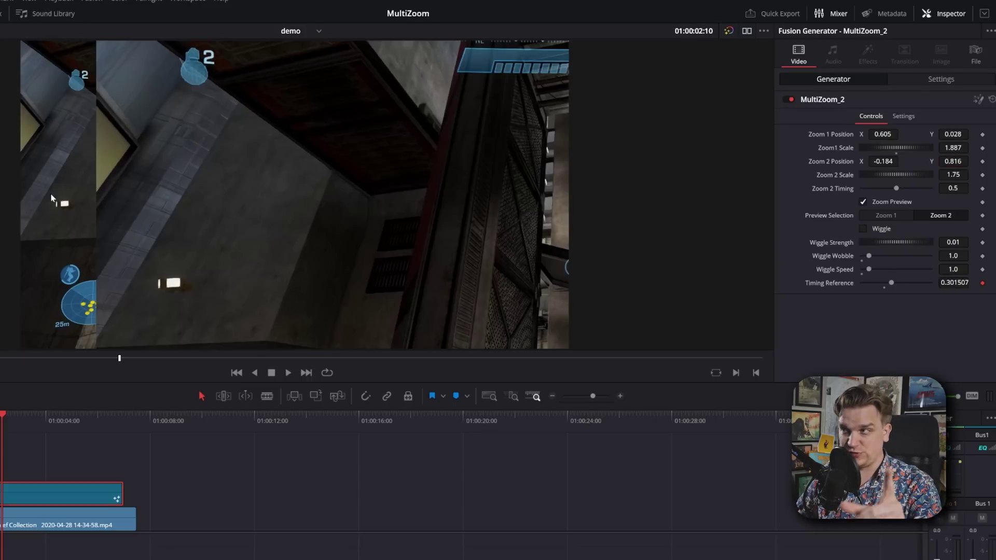
pyautogui.moveTo(51, 199); pyautogui.dragTo(45, 199)
pyautogui.moveTo(567, 268); pyautogui.dragTo(489, 268)
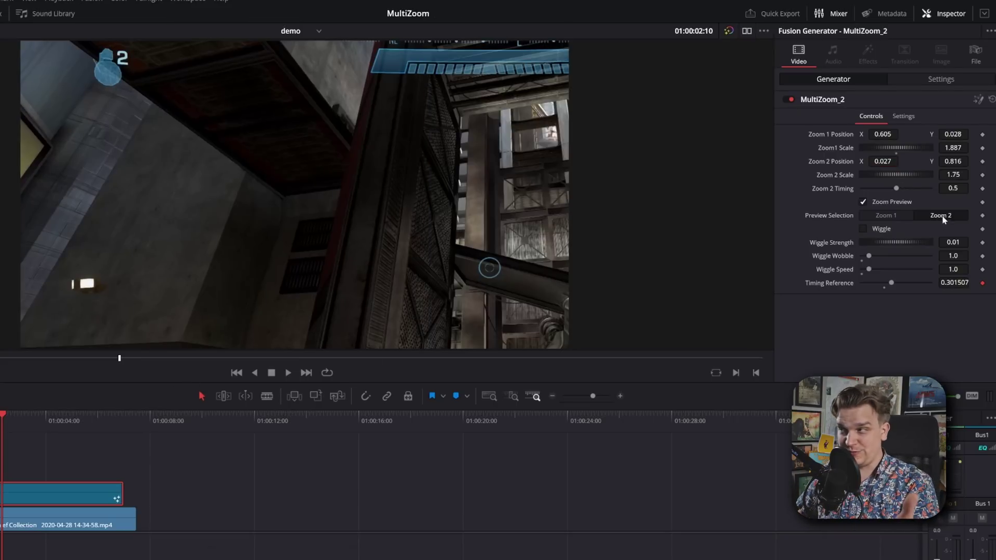
pyautogui.click(897, 217)
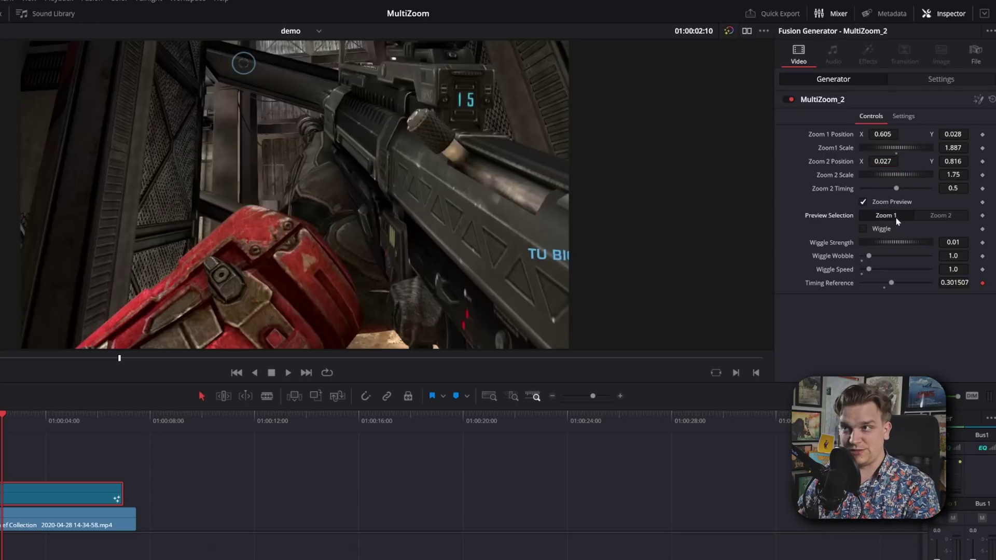
# - Turn off Zoom Preview, play from near the start, then reselect MultiZoom_2
pyautogui.click(864, 202)
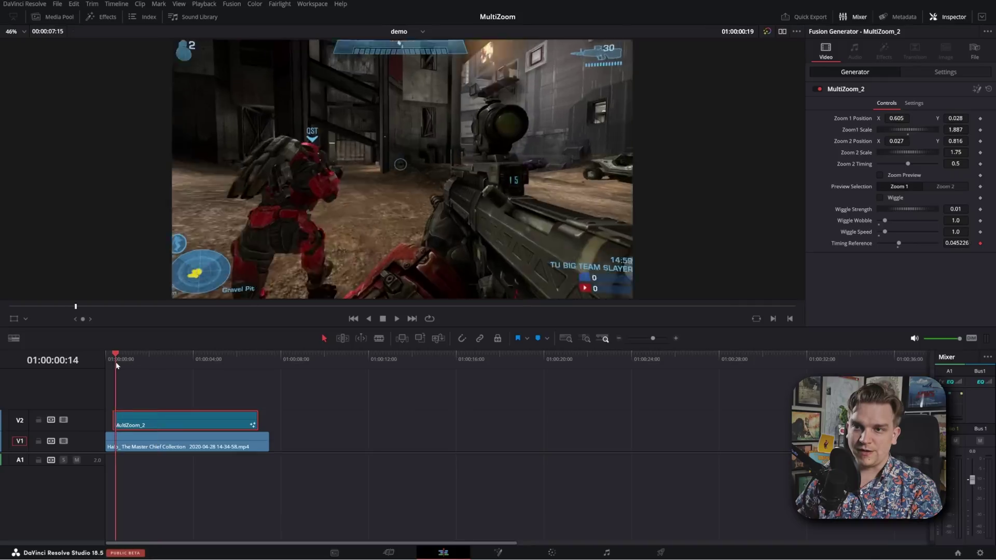
pyautogui.moveTo(115, 362); pyautogui.dragTo(111, 362)
pyautogui.press('space')
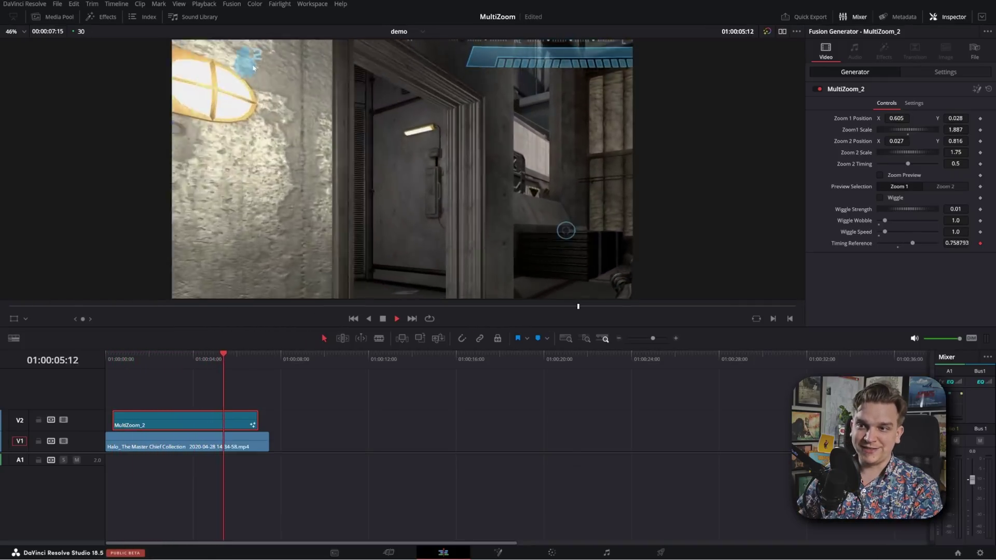
pyautogui.press('space')
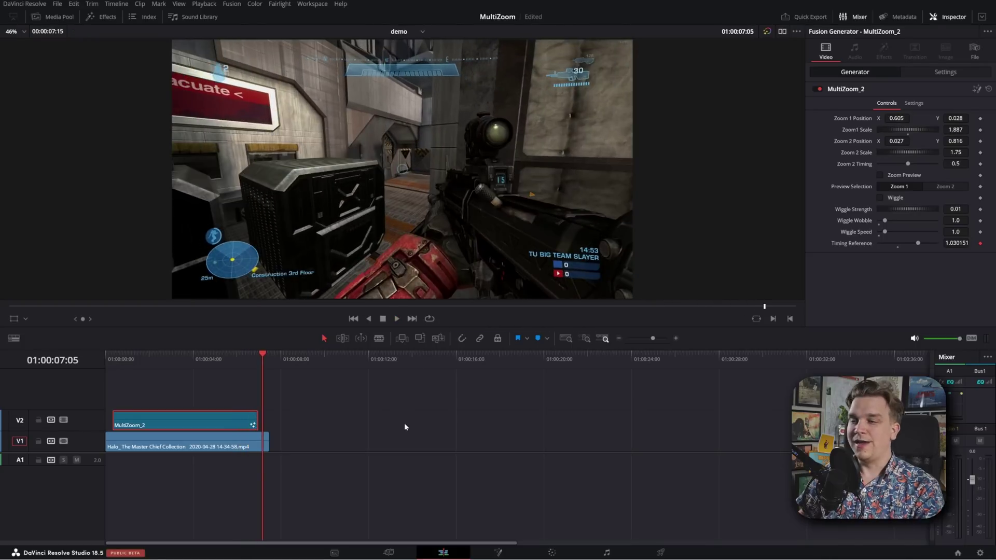
pyautogui.click(407, 415)
pyautogui.click(207, 421)
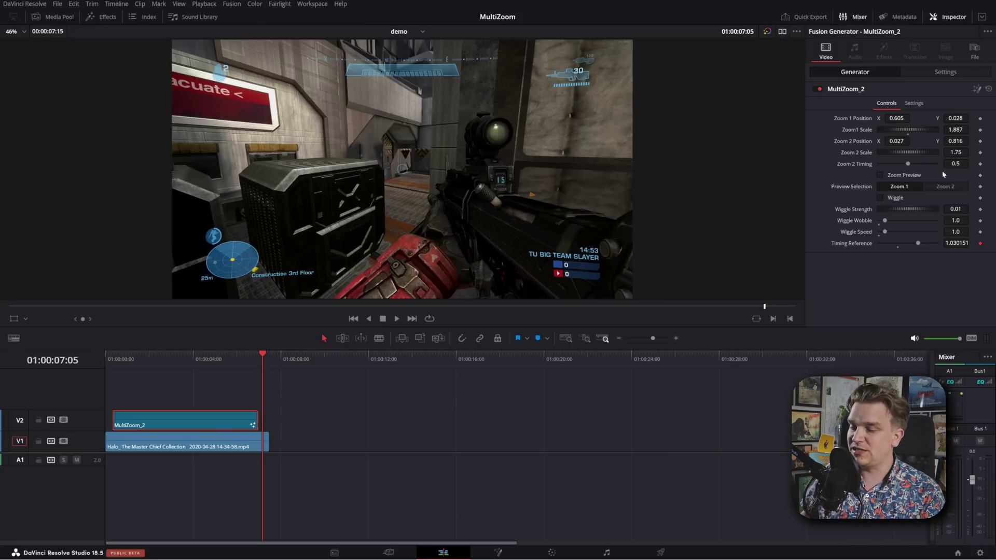
# - Play from about two seconds, clear Zoom 2 Timing, and scrub back to review the zooms
pyautogui.click(147, 358)
pyautogui.press('space')
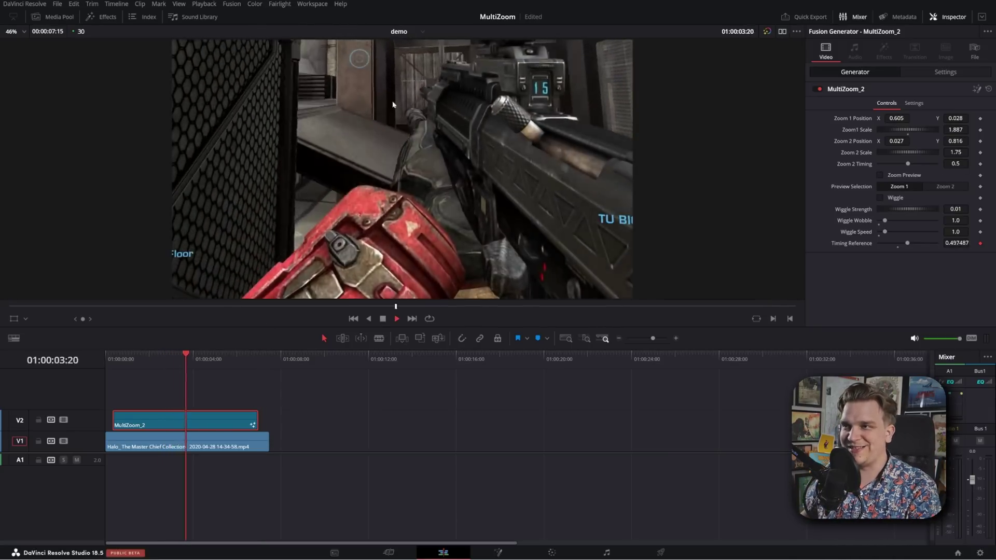
pyautogui.press('space')
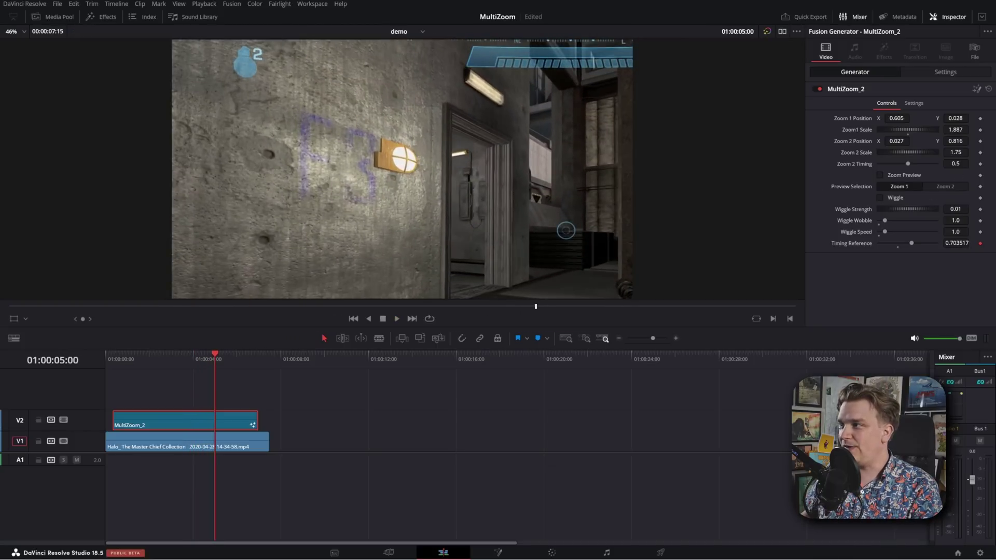
pyautogui.click(955, 164)
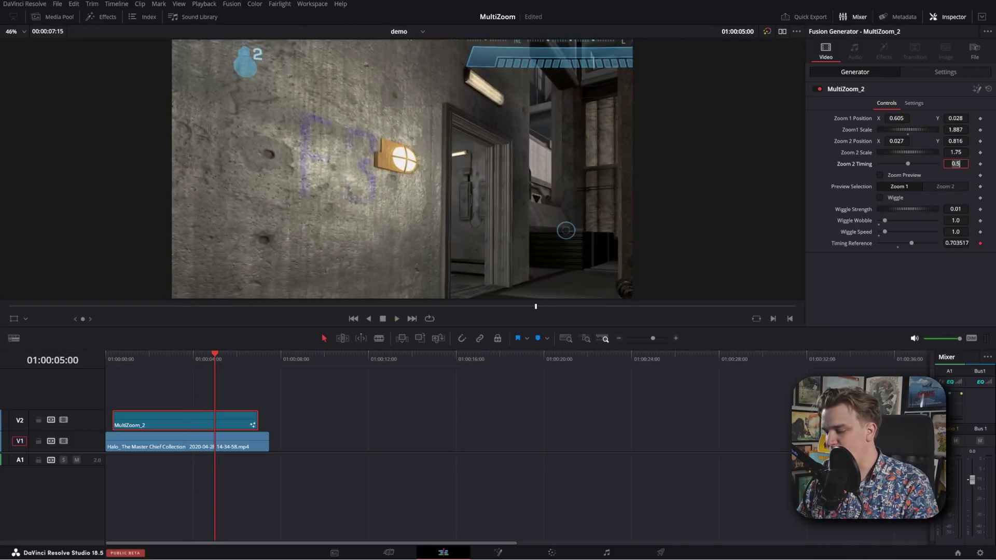
pyautogui.press('BackSpace')
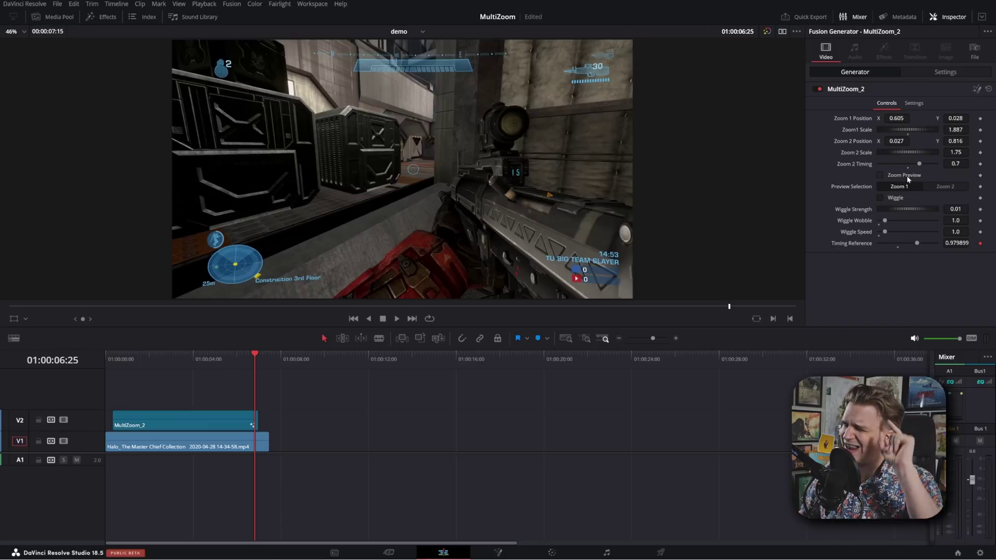
pyautogui.moveTo(152, 365)
pyautogui.mouseDown()
pyautogui.moveTo(126, 366)
pyautogui.moveTo(147, 371)
pyautogui.mouseUp()
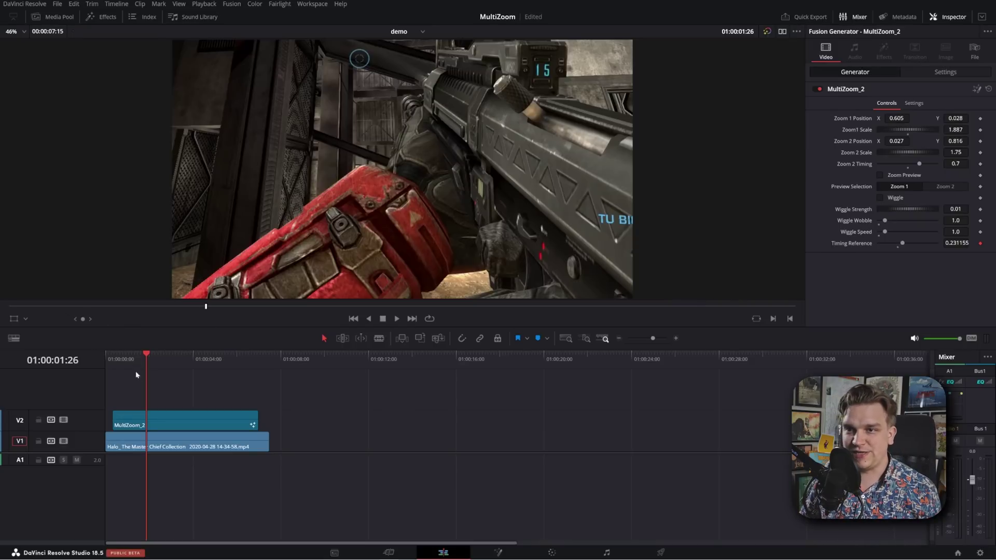
pyautogui.moveTo(118, 363); pyautogui.dragTo(255, 396)
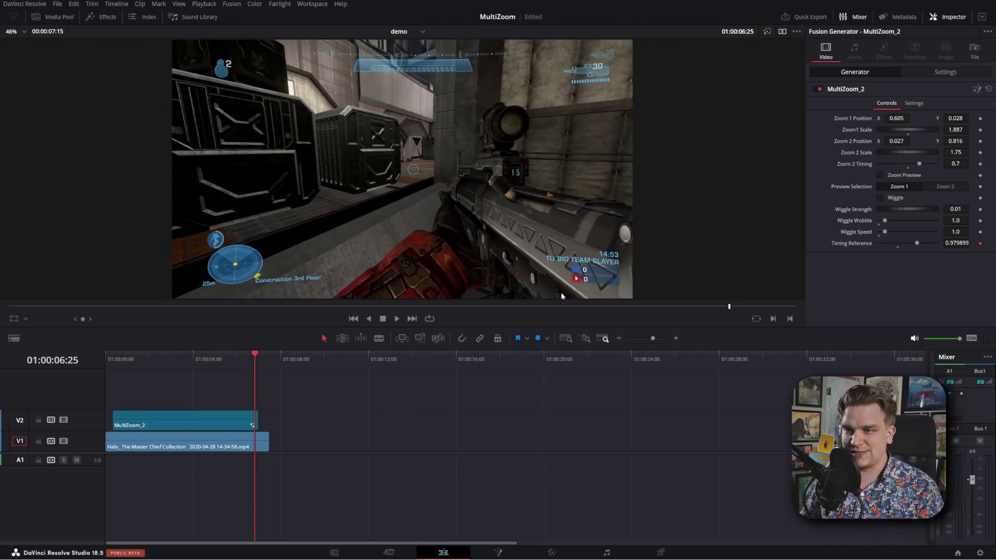
pyautogui.moveTo(149, 362)
pyautogui.mouseDown()
pyautogui.moveTo(131, 364)
pyautogui.moveTo(147, 367)
pyautogui.moveTo(149, 381)
pyautogui.mouseUp()
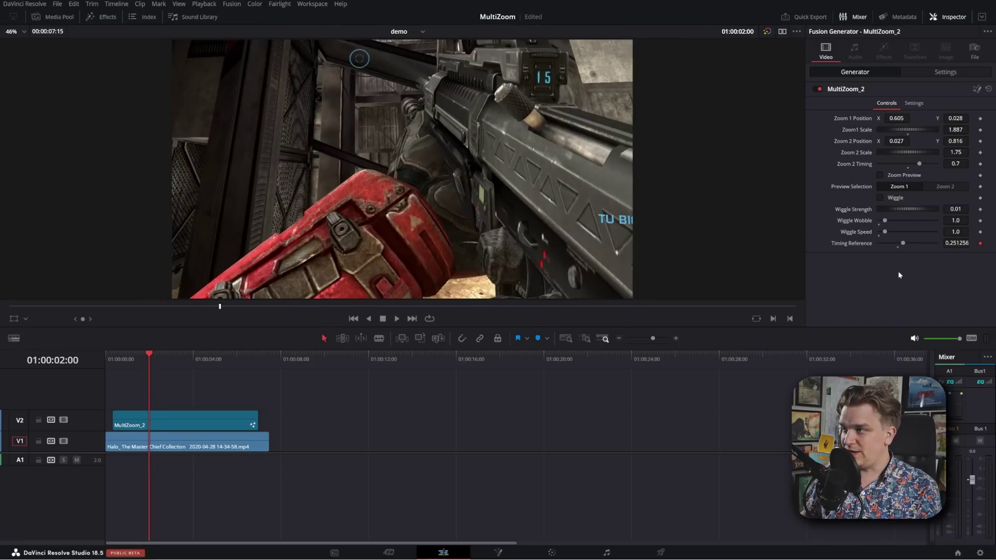
# - Copy the Timing Reference value into Zoom 2 Timing
pyautogui.click(957, 243)
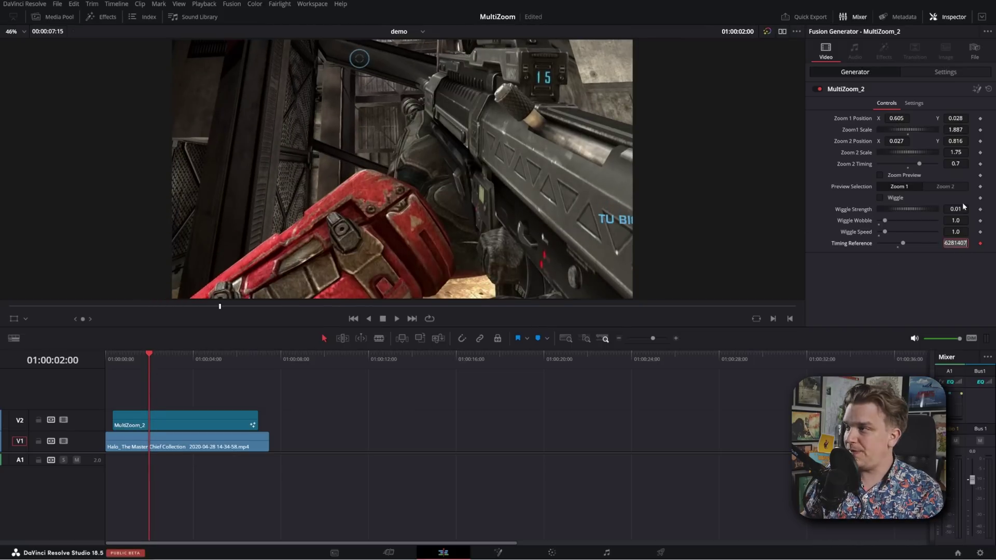
pyautogui.hotkey('ctrl', 'c')
pyautogui.click(956, 163)
pyautogui.hotkey('ctrl', 'v')
pyautogui.press('Return')
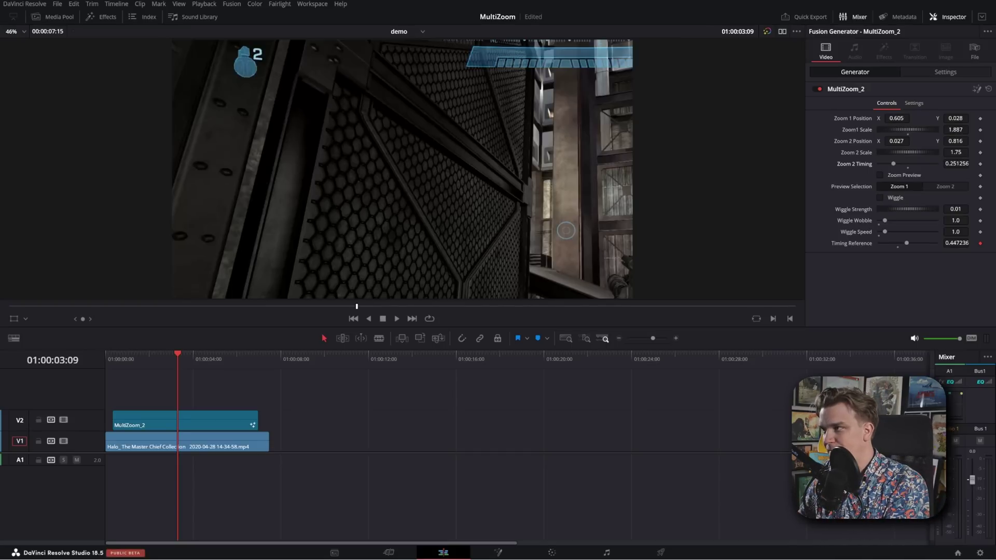
# - Set Zoom 2 Timing to 0.5 and switch on Wiggle
pyautogui.click(956, 163)
pyautogui.write('.5')
pyautogui.press('Return')
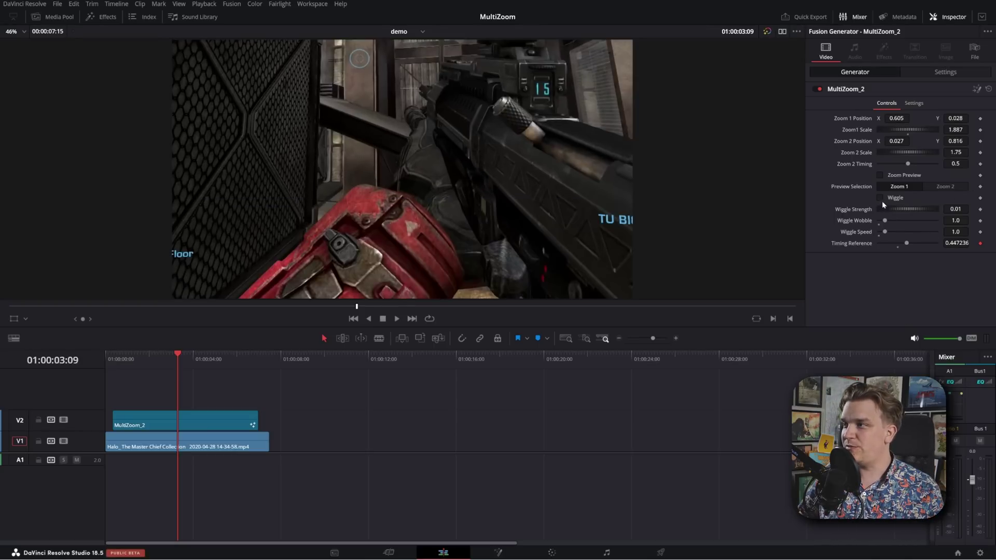
pyautogui.click(880, 198)
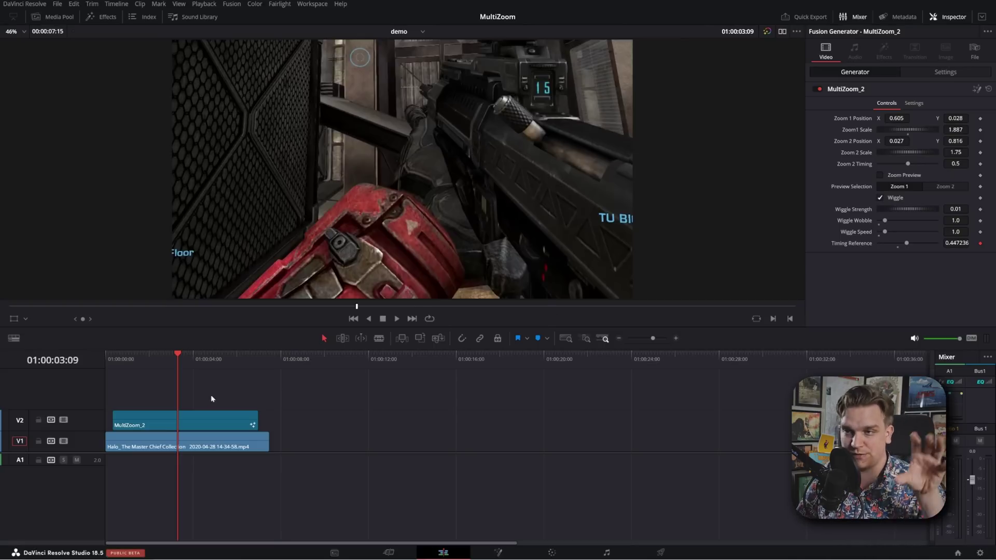
# - Preview the wiggle from the start, raise Wiggle Strength to 0.285, and play again
pyautogui.click(117, 363)
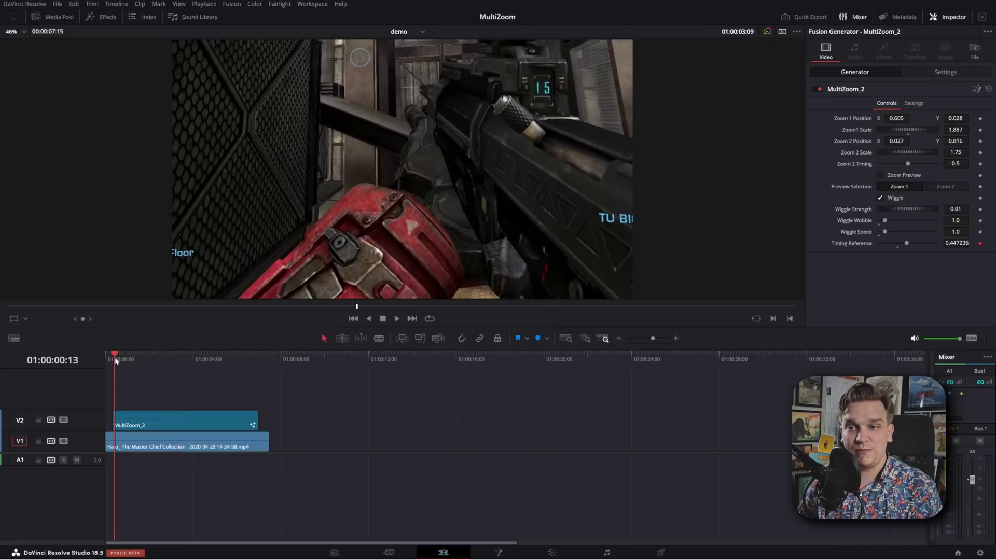
pyautogui.press('space')
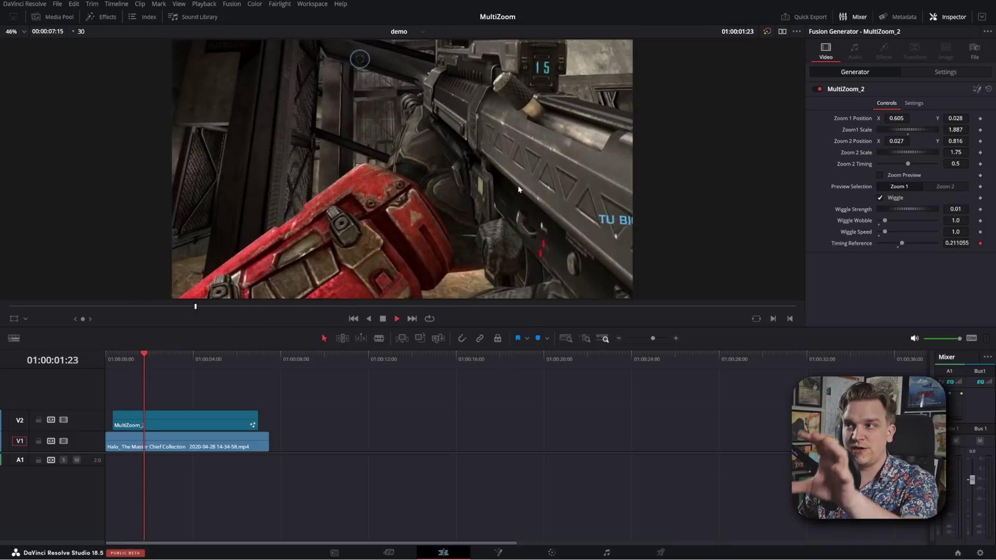
pyautogui.press('space')
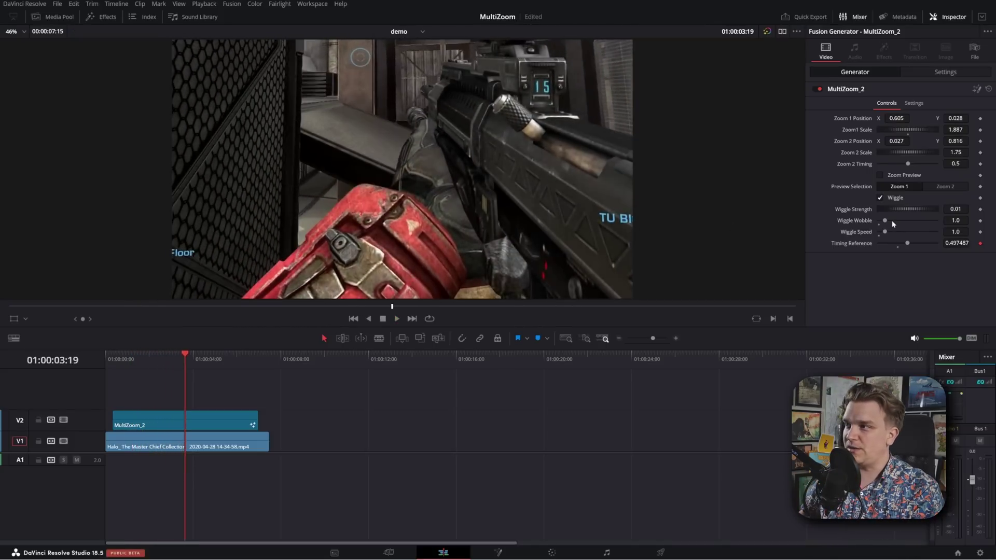
pyautogui.moveTo(882, 210); pyautogui.dragTo(888, 208)
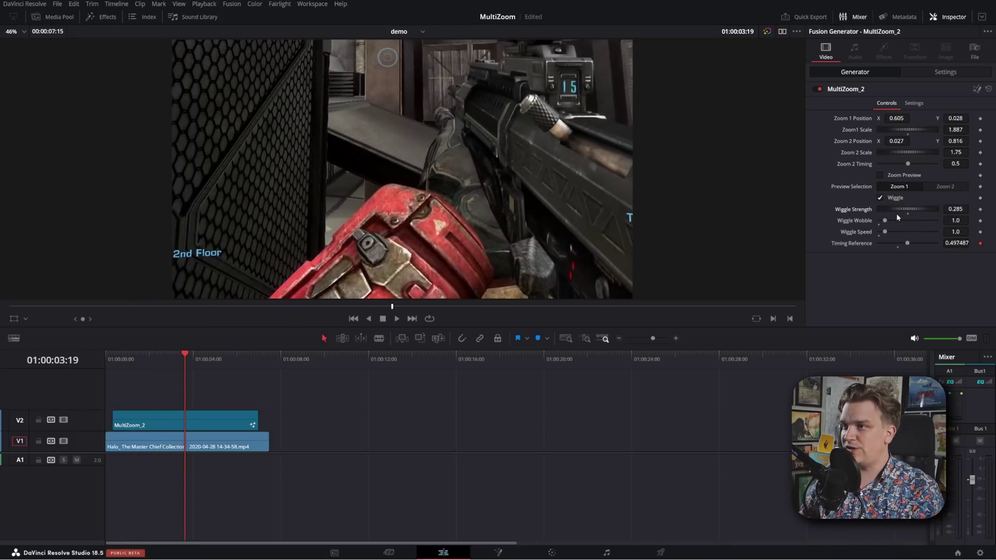
pyautogui.press('space')
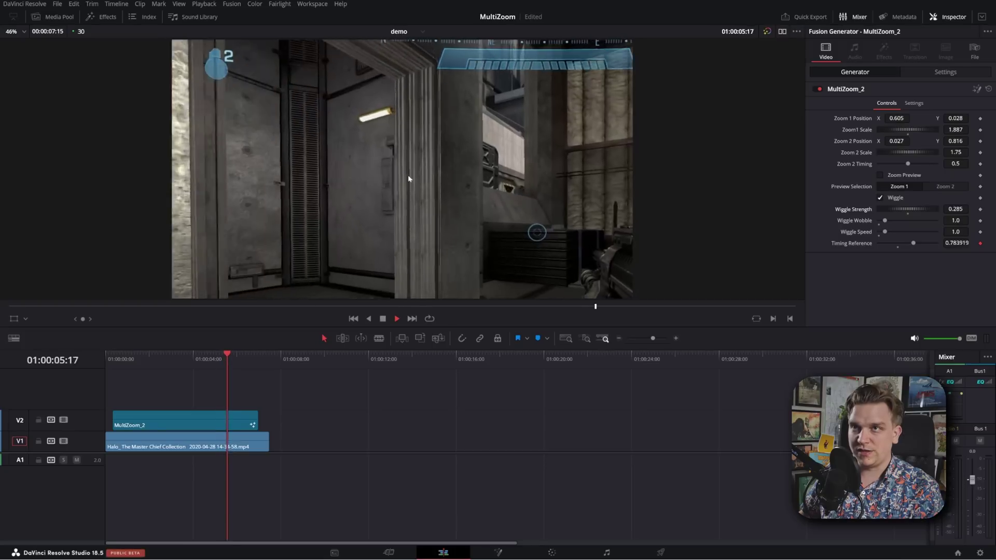
pyautogui.press('space')
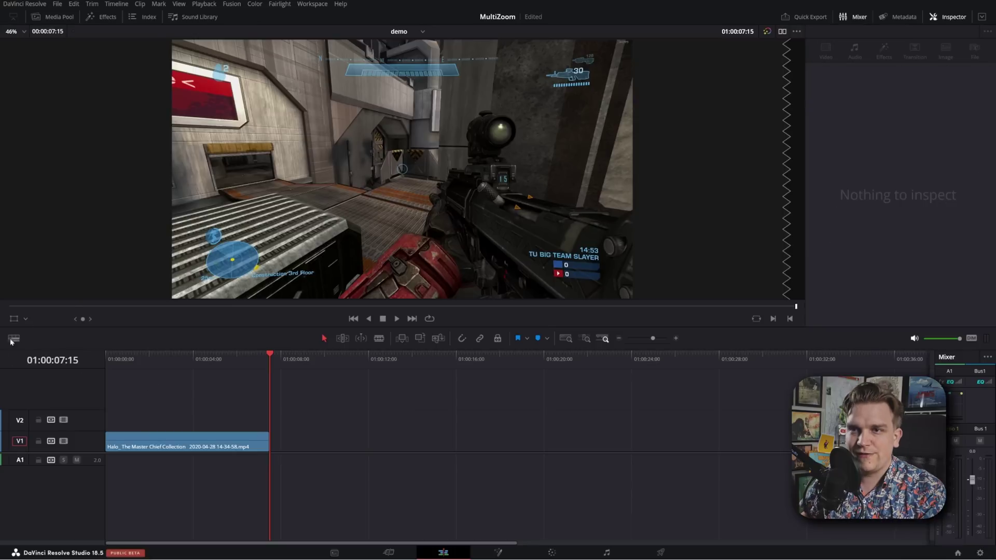
# - Drop MultiZoom_3 onto V2 above the Halo clip and stretch it over most of the clip
pyautogui.click(99, 17)
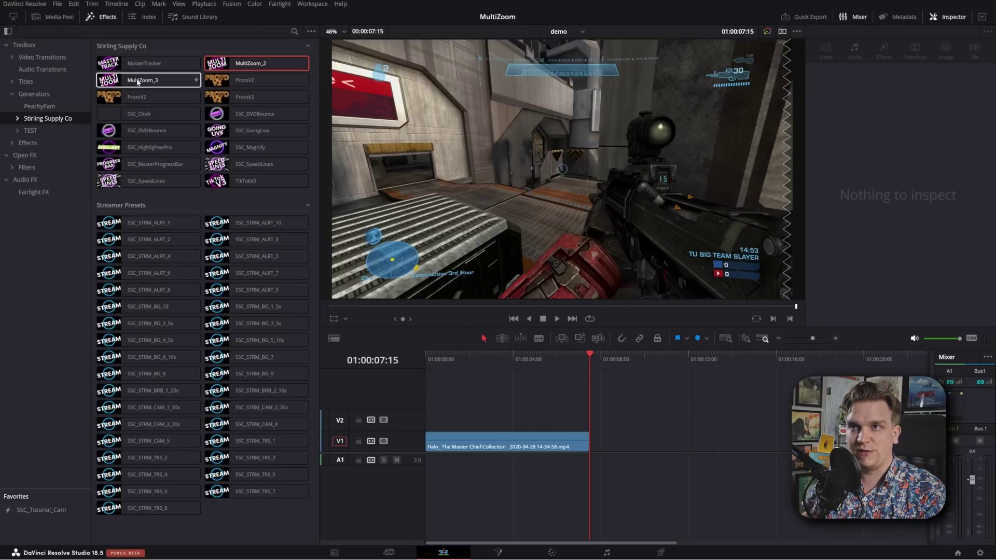
pyautogui.moveTo(445, 422); pyautogui.dragTo(440, 421)
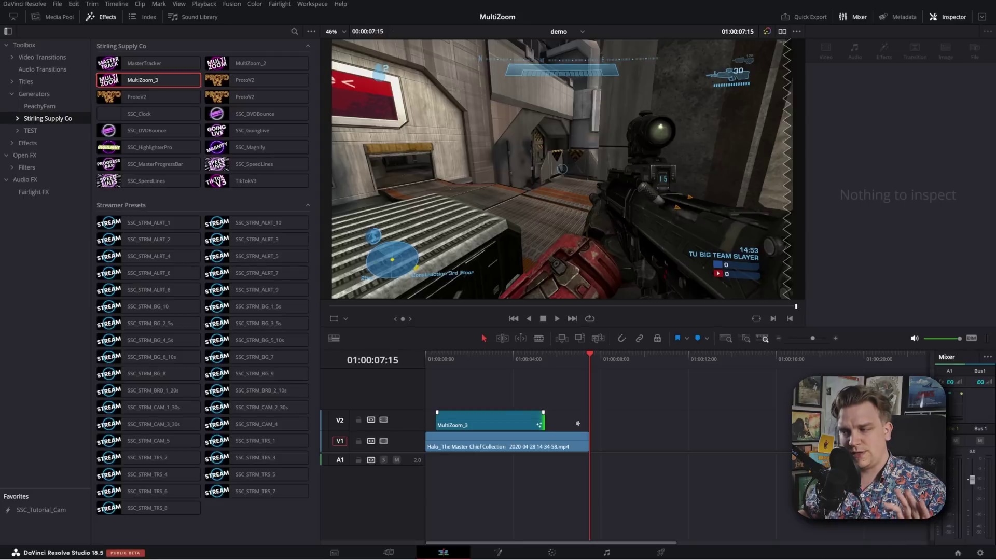
pyautogui.moveTo(578, 423); pyautogui.dragTo(579, 424)
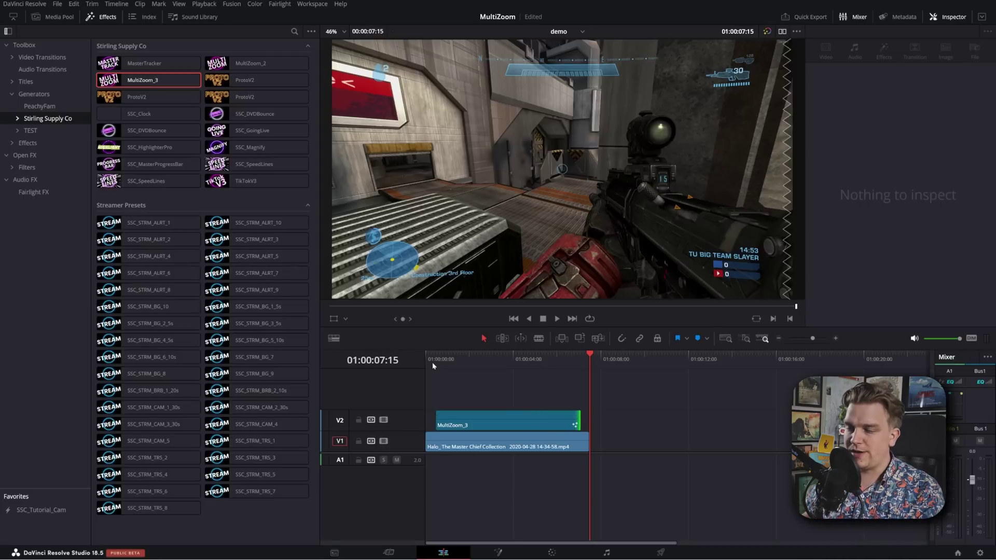
pyautogui.click(431, 362)
pyautogui.click(493, 423)
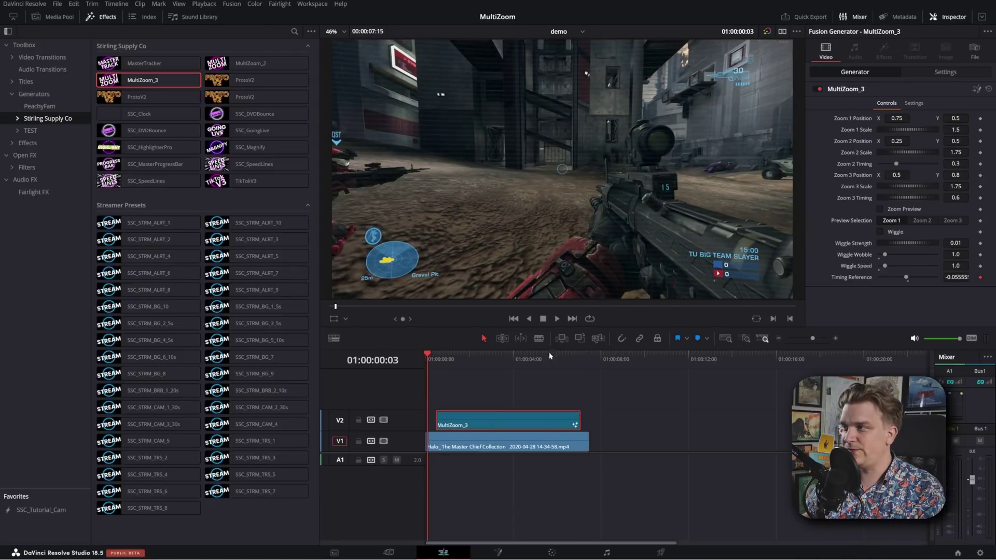
# - Play the MultiZoom_3 zooms, scrub back near the start, and ignore the crash report
pyautogui.press('space')
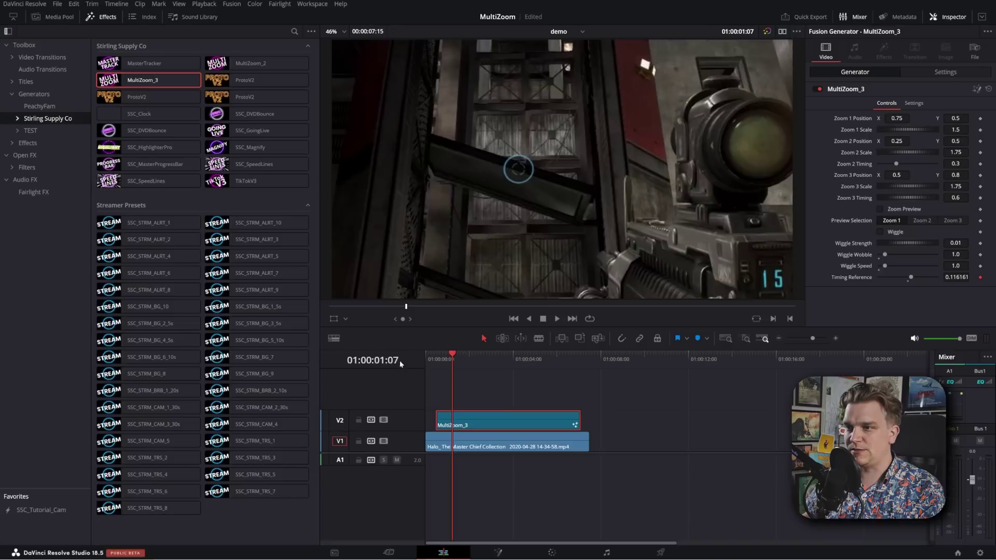
pyautogui.moveTo(435, 376); pyautogui.dragTo(436, 386)
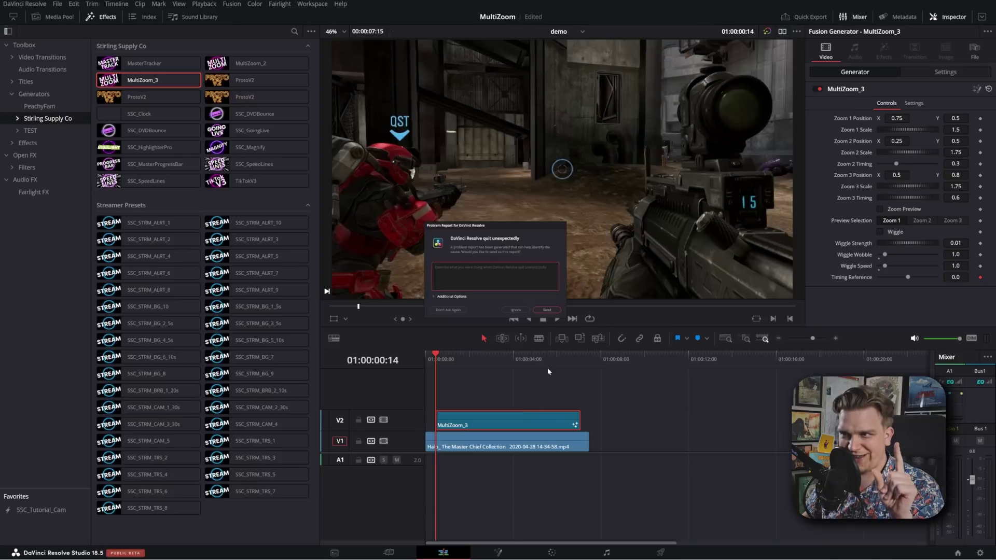
pyautogui.click(515, 311)
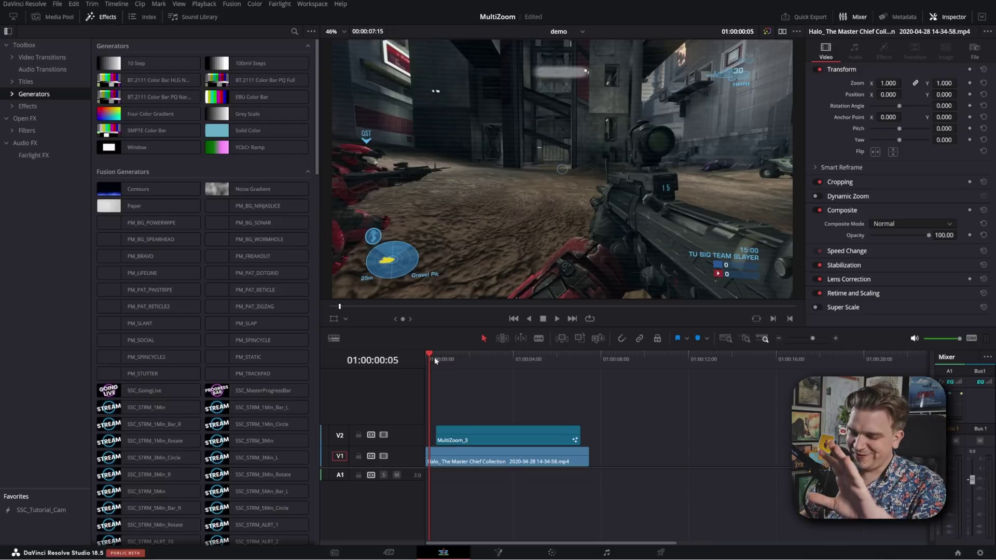
# - Play through the gameplay to watch the three zooms, then reselect MultiZoom_3
pyautogui.moveTo(434, 357)
pyautogui.mouseDown()
pyautogui.moveTo(445, 367)
pyautogui.moveTo(432, 372)
pyautogui.mouseUp()
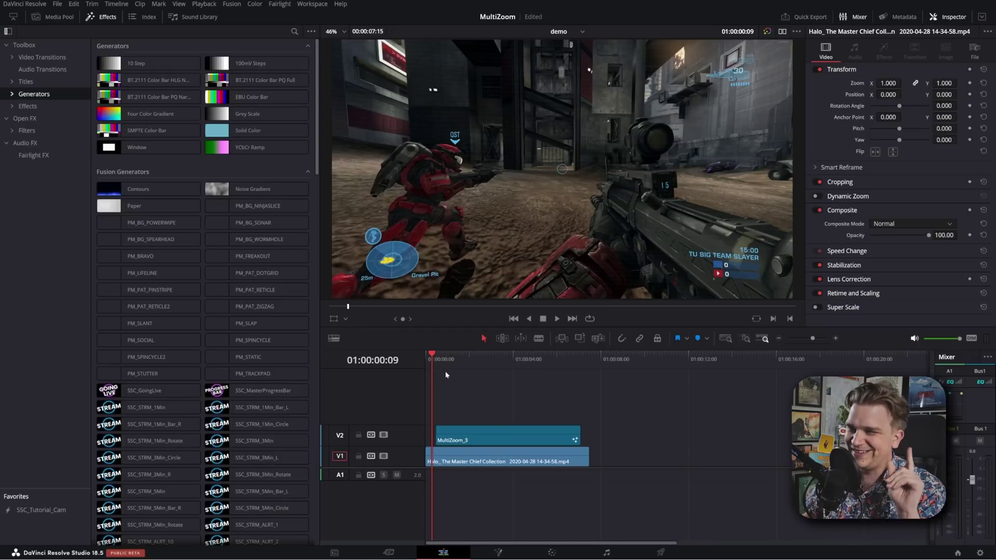
pyautogui.press('space')
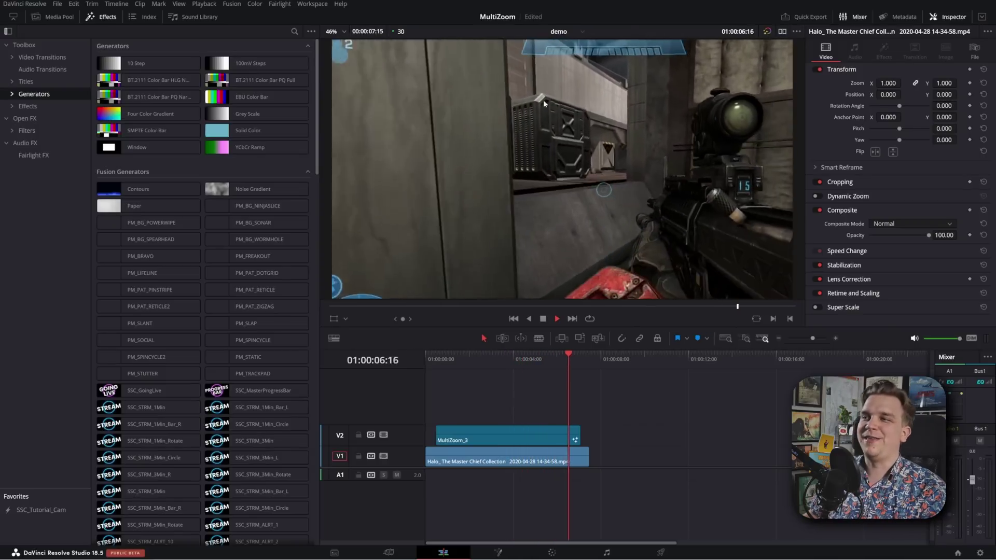
pyautogui.click(483, 441)
pyautogui.click(482, 441)
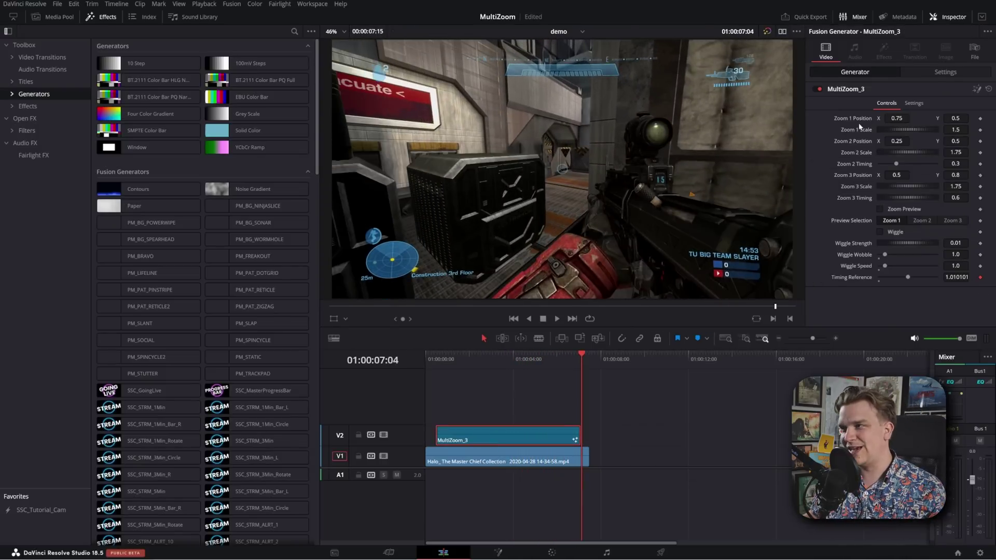